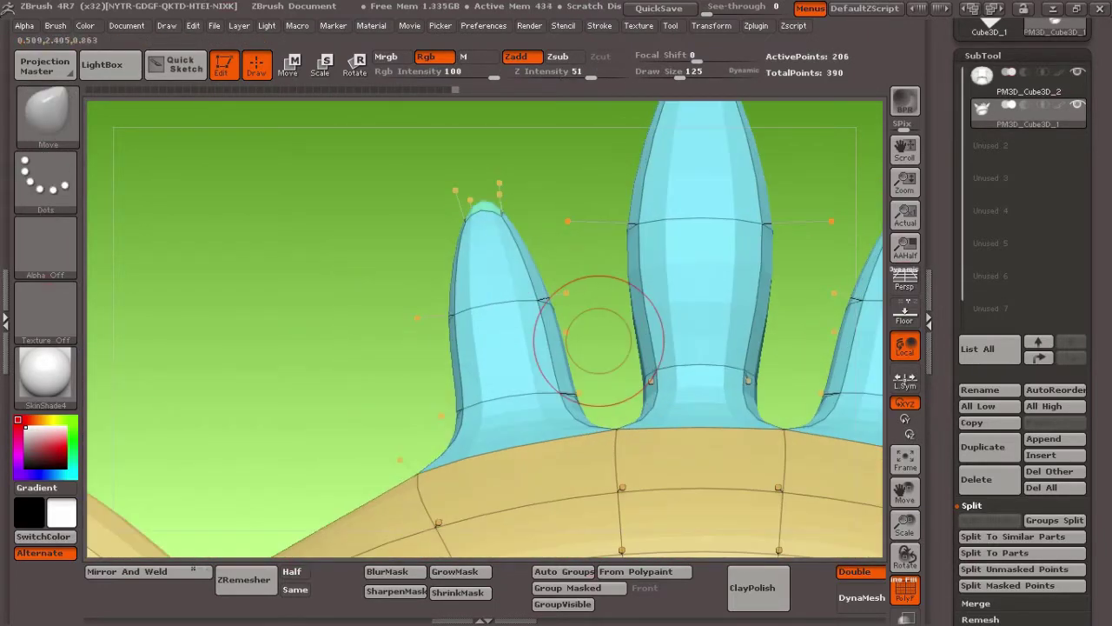
Orbit the view so the creature head's spikes stand upright.
drag(379, 419, 441, 328)
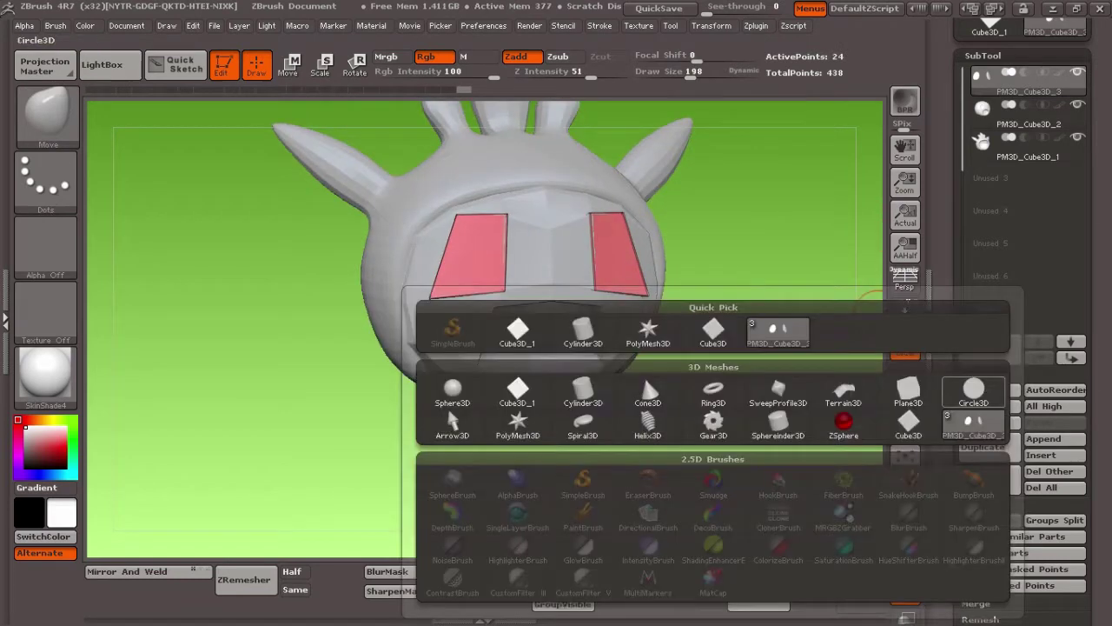
Select the PM3D_Sphere3D subtool and orbit to view the body from another angle.
click(452, 391)
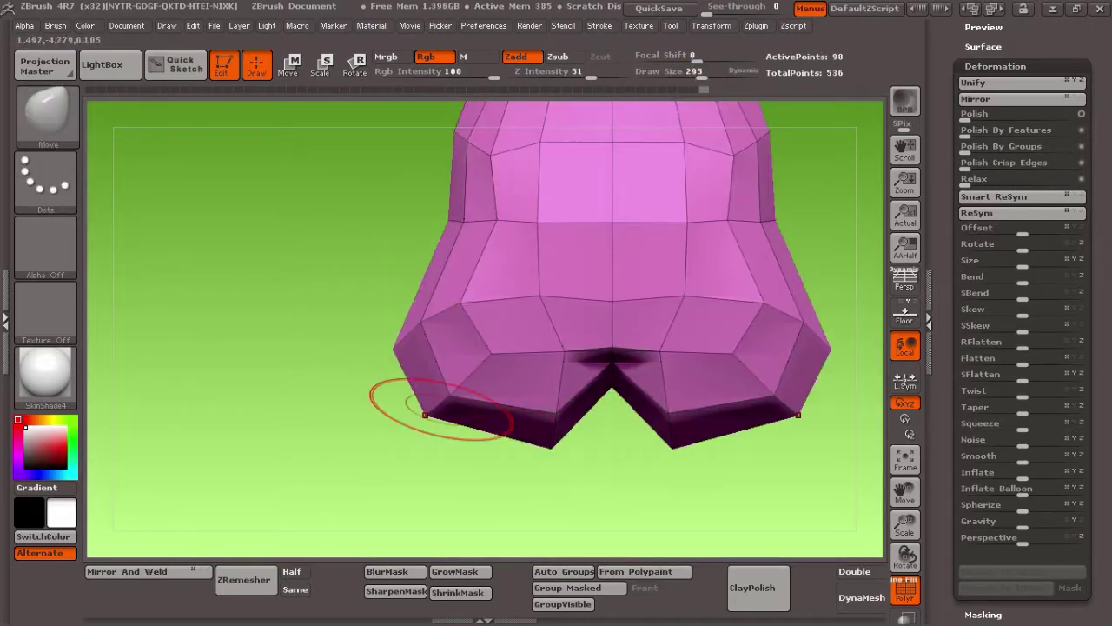
drag(425, 415, 618, 302)
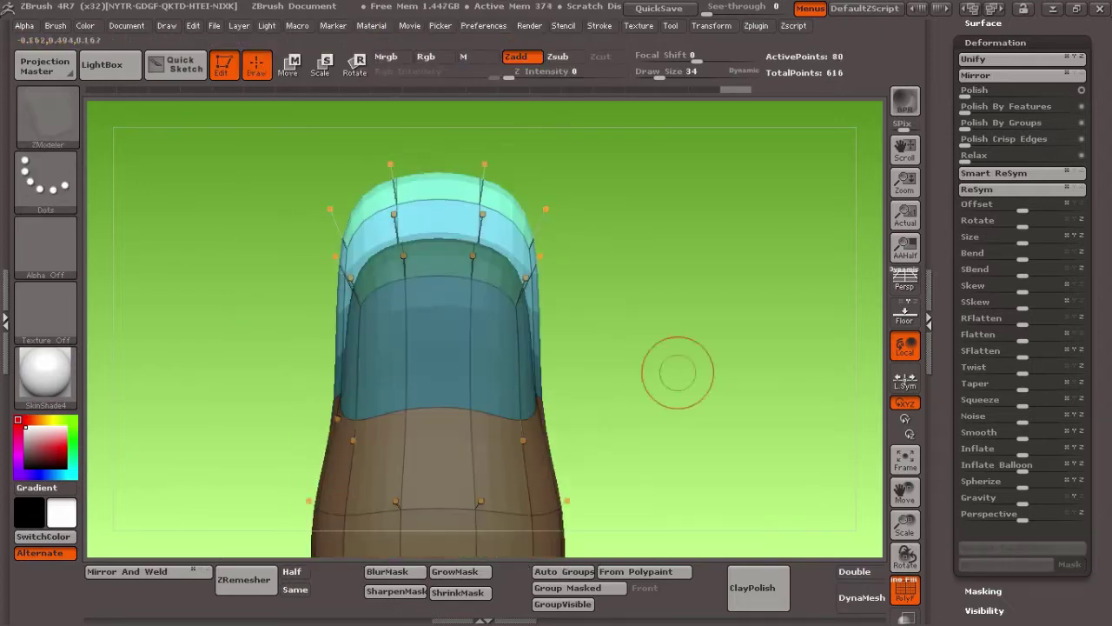
Pick the Move brush (B-M-V), then scale and rotate the hand against the body.
key(b)
key(m)
key(v)
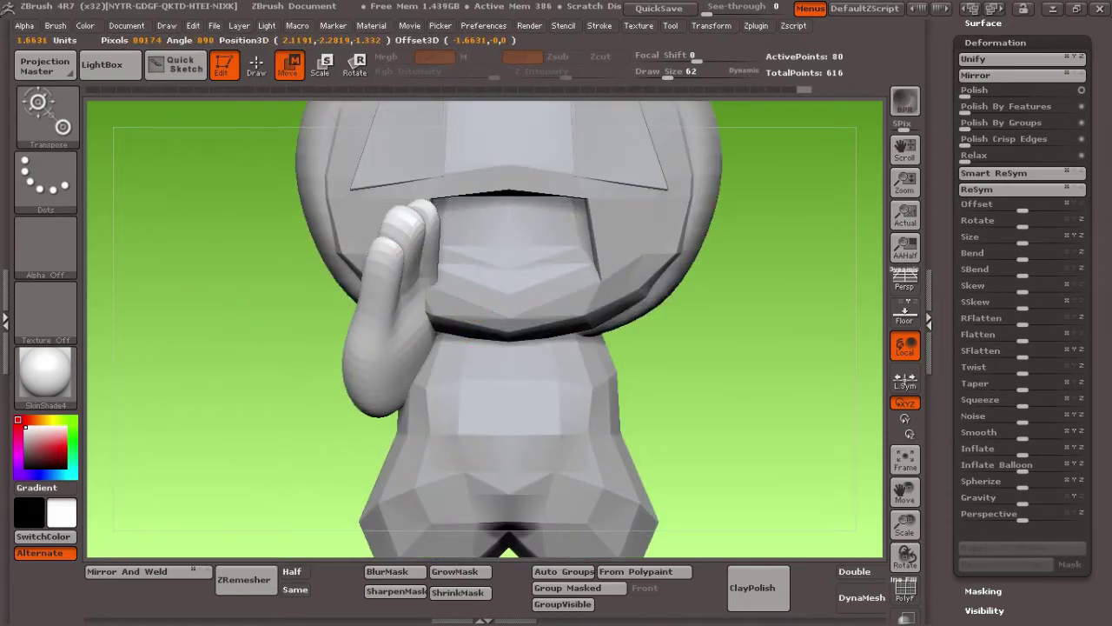
key(e)
key(r)
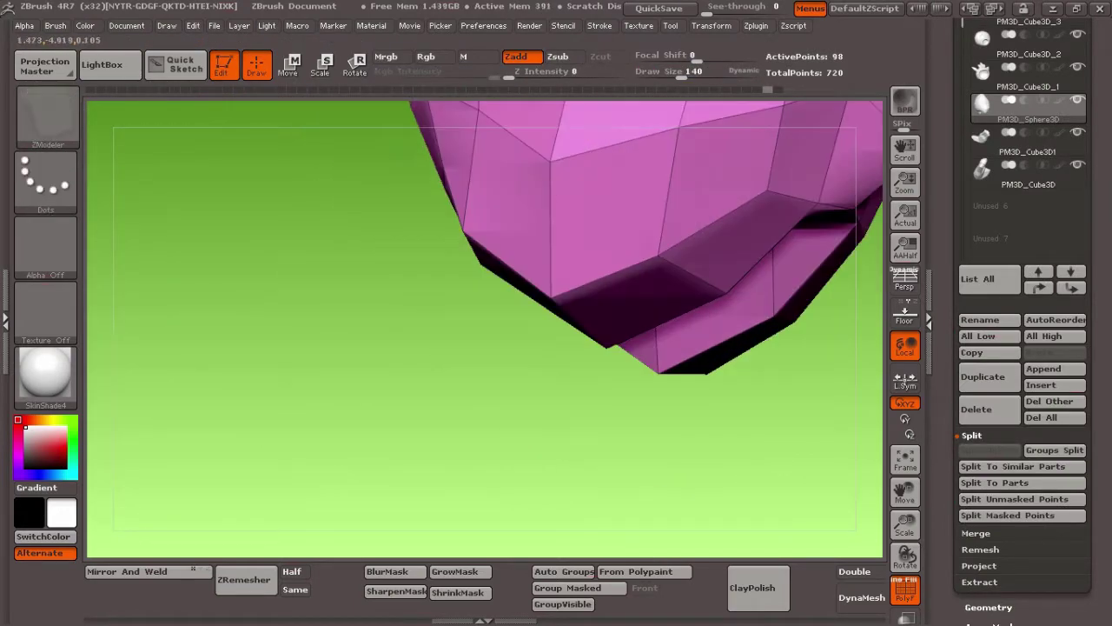
Append a new Cube3D subtool and bring up ZModeler's edge actions on it.
click(1043, 368)
click(857, 397)
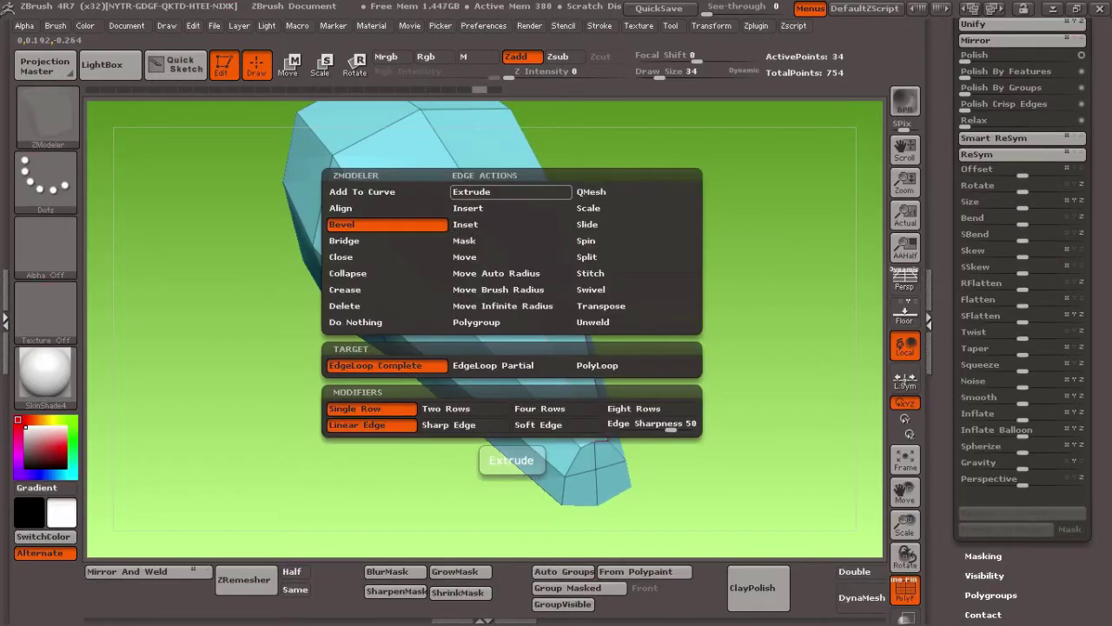
key(space)
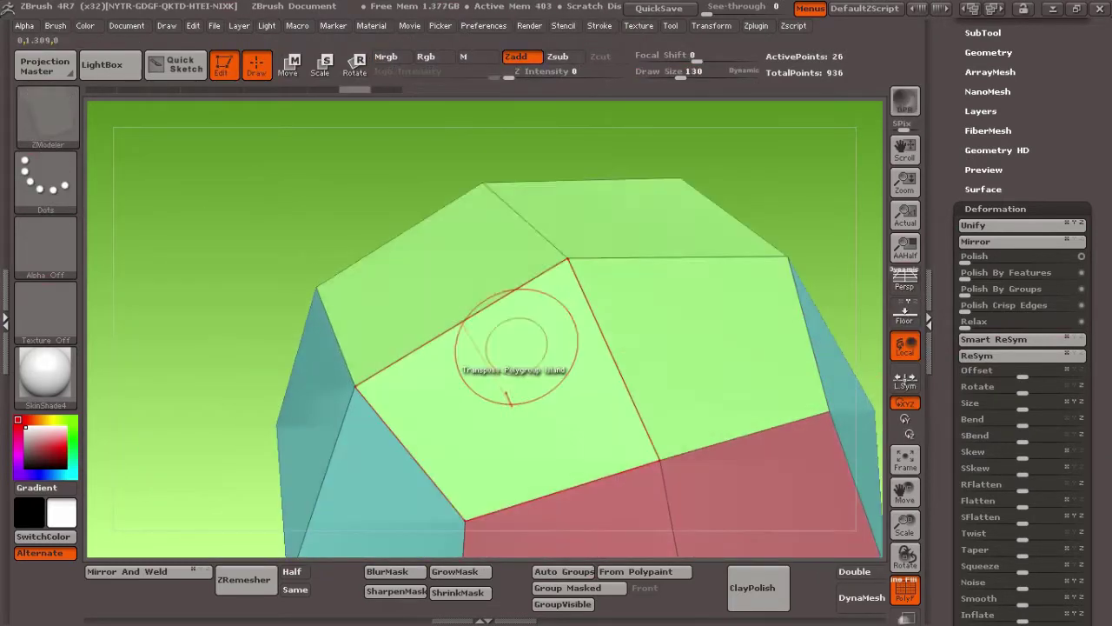
Bring up the ZModeler polygon actions on the wedge-shaped piece.
key(space)
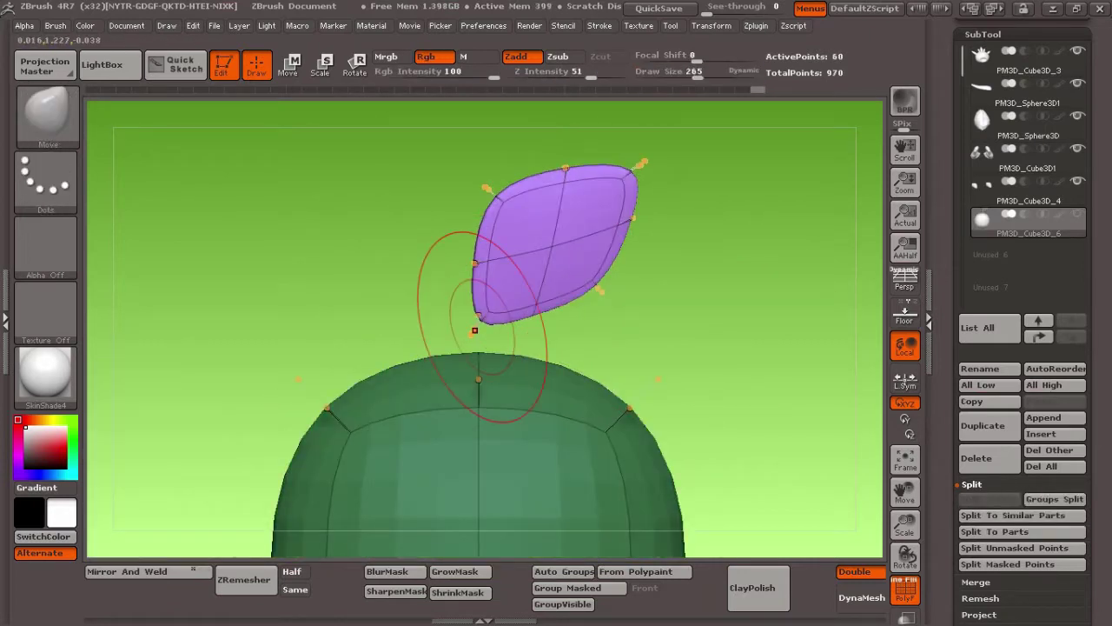
Orbit around the creature and switch to Move transpose to position the wedge piece.
drag(475, 331, 509, 377)
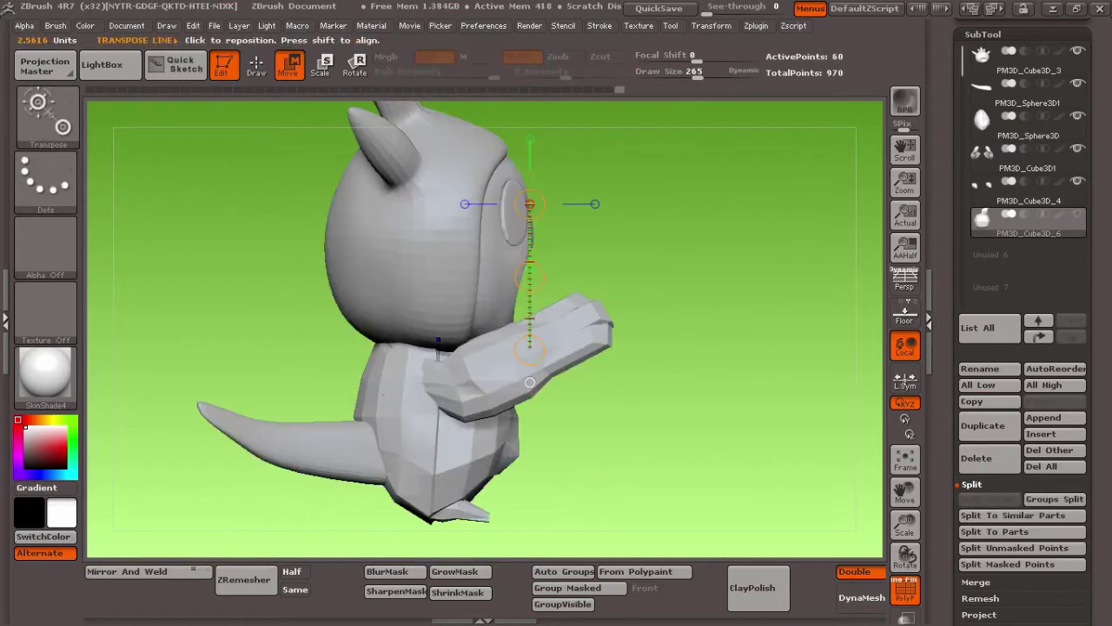
key(w)
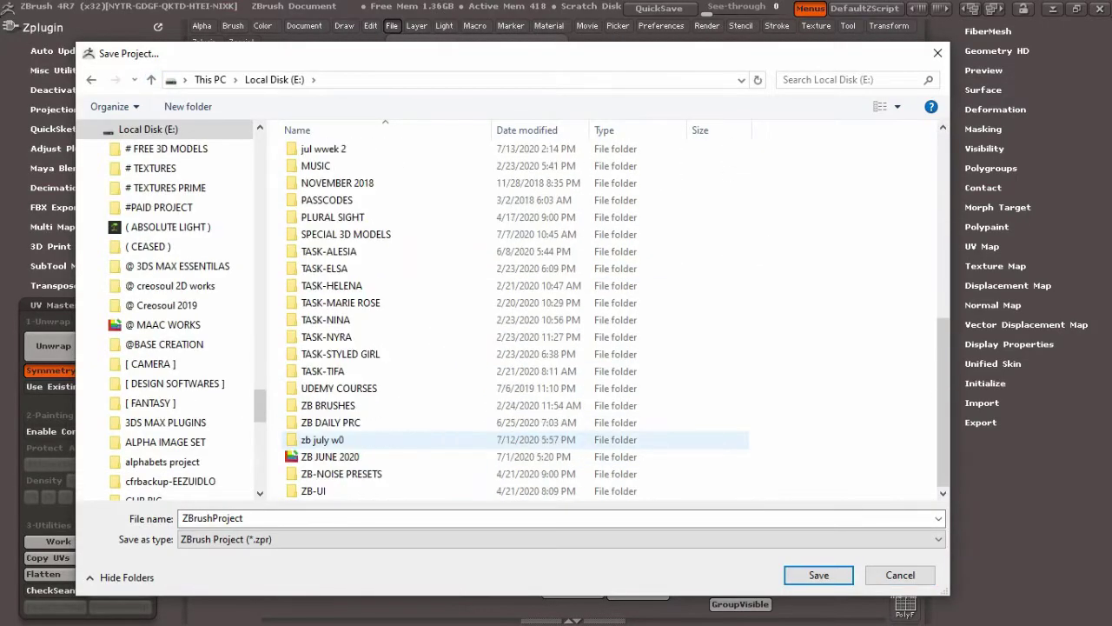
Save ZBrushProject.zpr into the zb july w0 folder on Local Disk E.
double_click(322, 439)
key(Return)
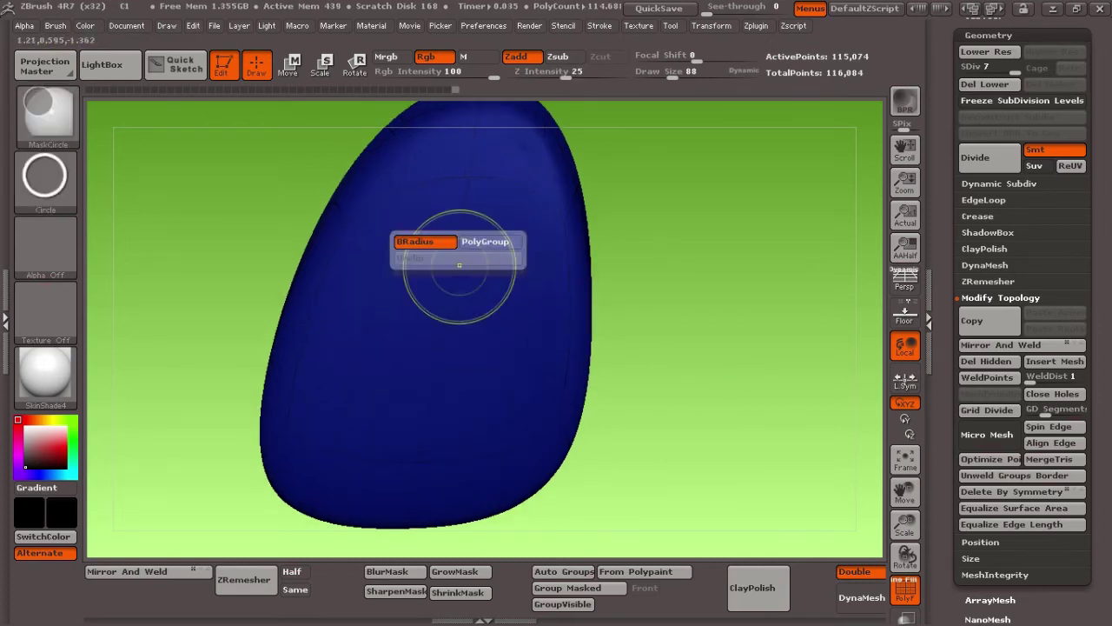
Mask a small patch on the eye, hide polyframe, and subdivide the mesh.
ctrl+drag(337, 349, 326, 304)
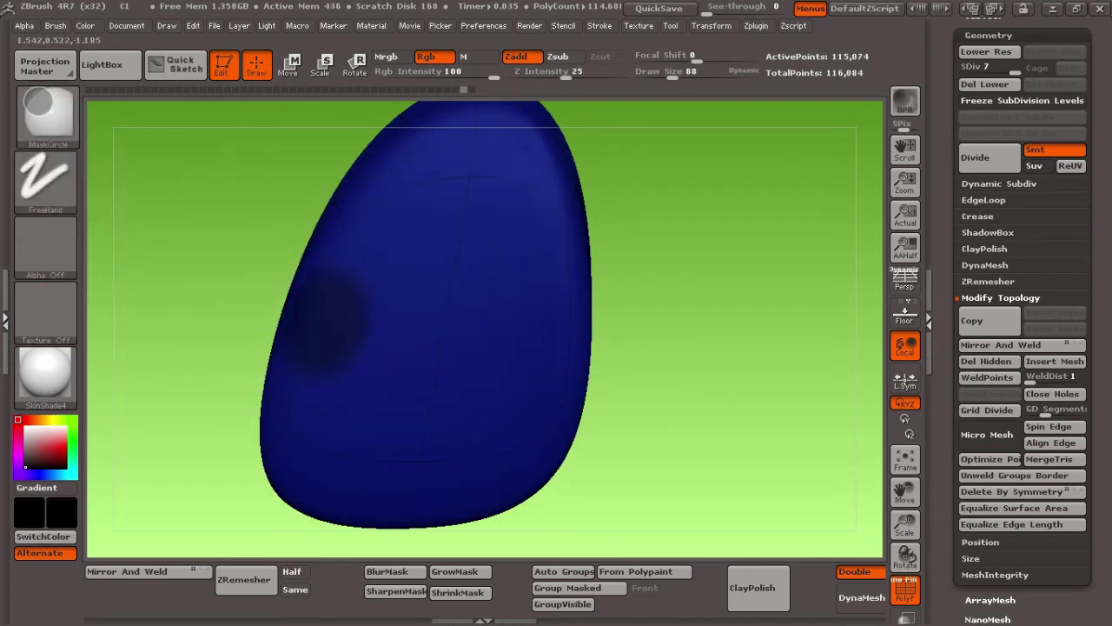
key(shift+f)
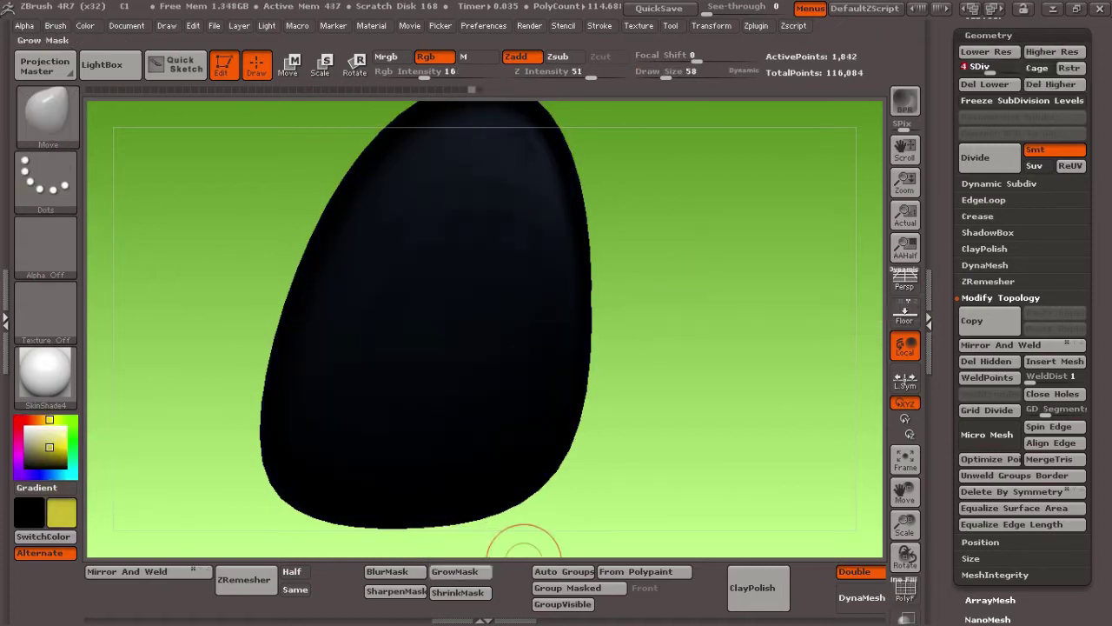
mouse_move(680, 299)
mouse_down()
mouse_move(360, 385)
mouse_move(372, 533)
mouse_move(405, 192)
mouse_up()
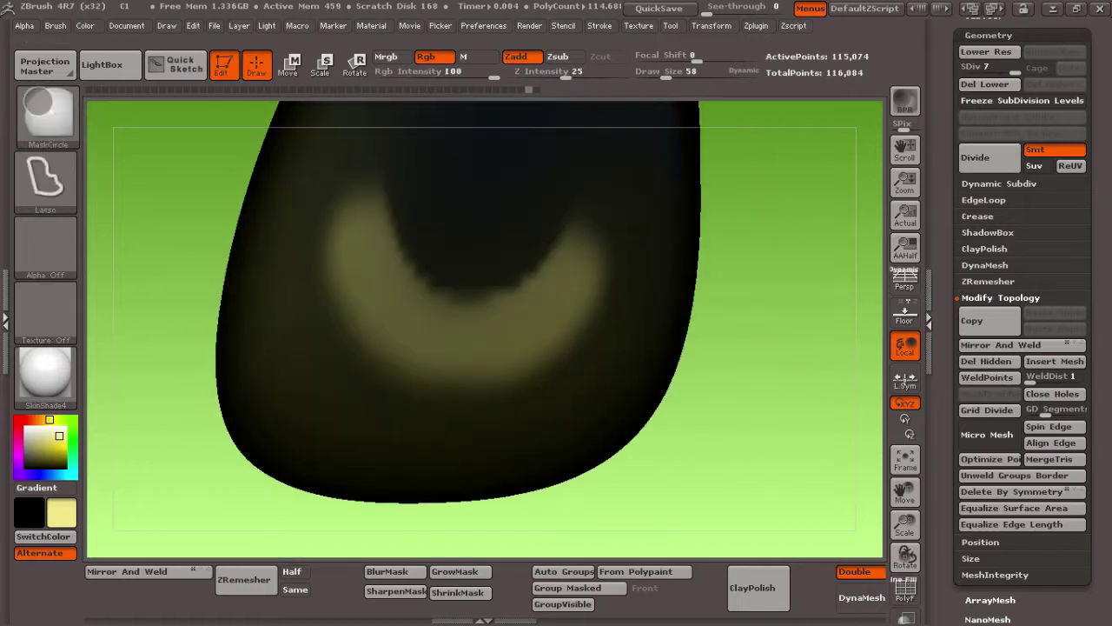
key(ctrl+d)
Mask a circular area over the eye, then zoom out to see the whole eye.
drag(535, 261, 521, 149)
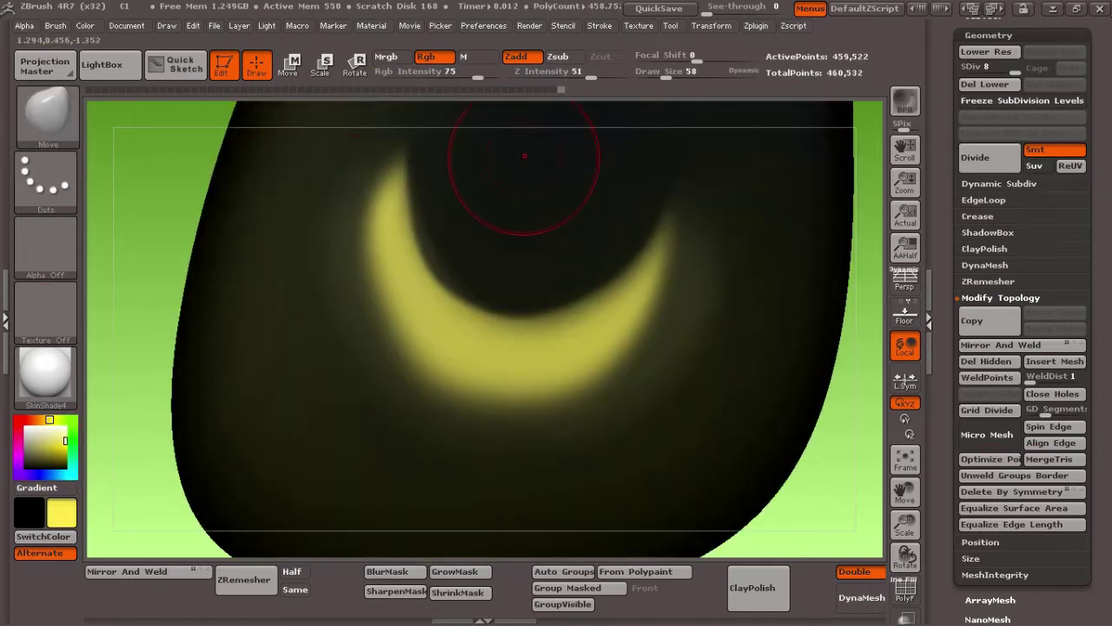
drag(139, 348, 217, 260)
drag(265, 232, 272, 295)
drag(120, 450, 472, 460)
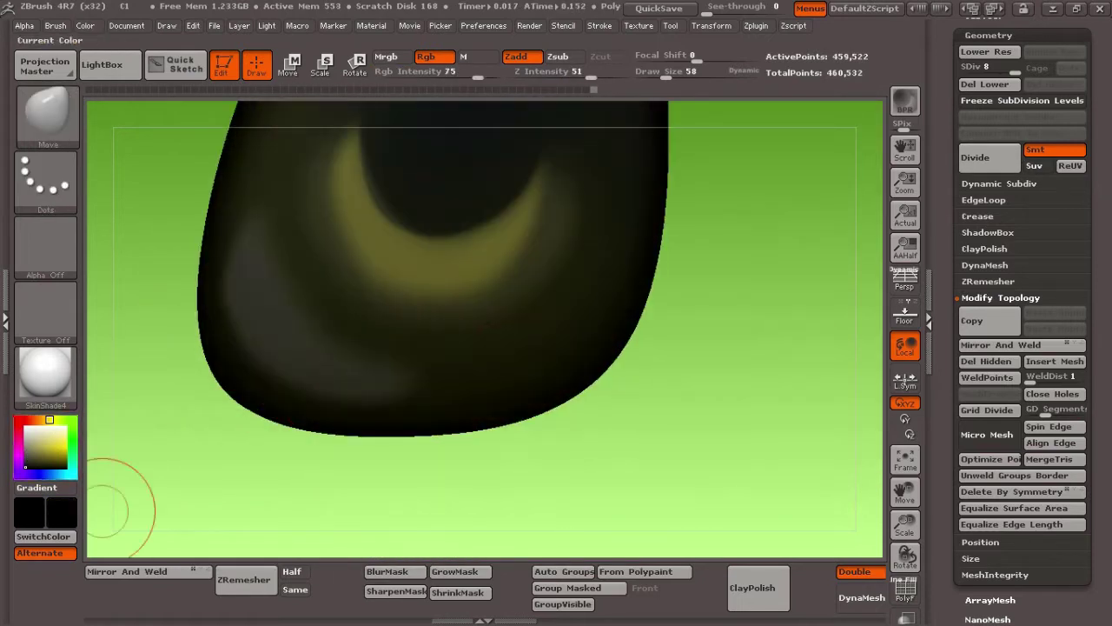
drag(125, 510, 422, 212)
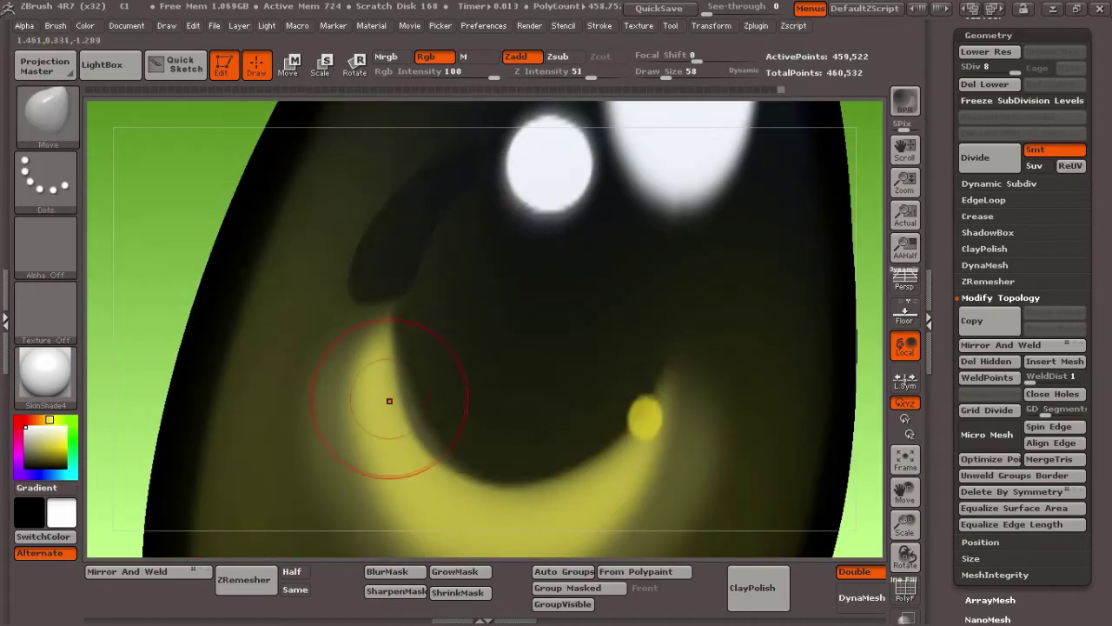
Drop the painted eye from subdivision level 8 down to level 6.
key(shift+d)
key(shift+d)
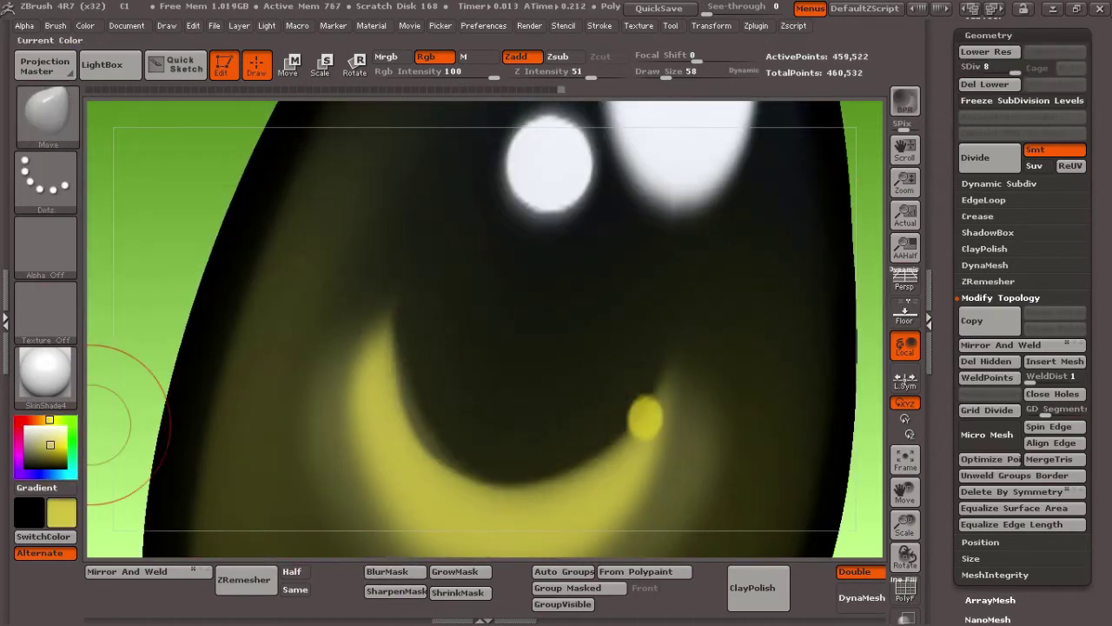